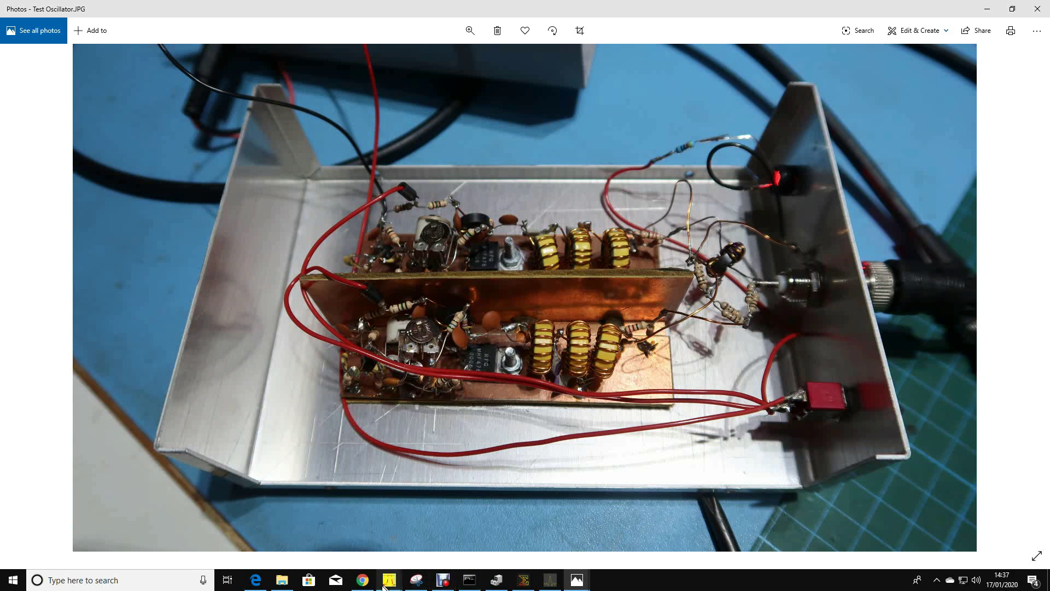
# Bring the Spec An.png Rigol capture, with markers near 135.24 and 134.998 MHz, to the front.
pyautogui.moveTo(383, 586)
pyautogui.moveTo(577, 581)
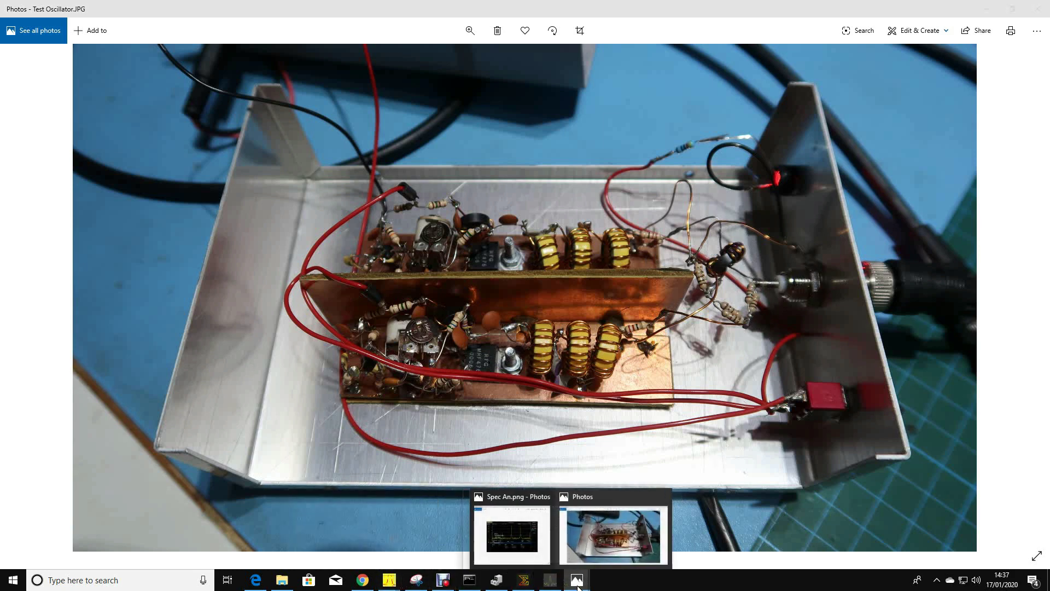
pyautogui.click(536, 553)
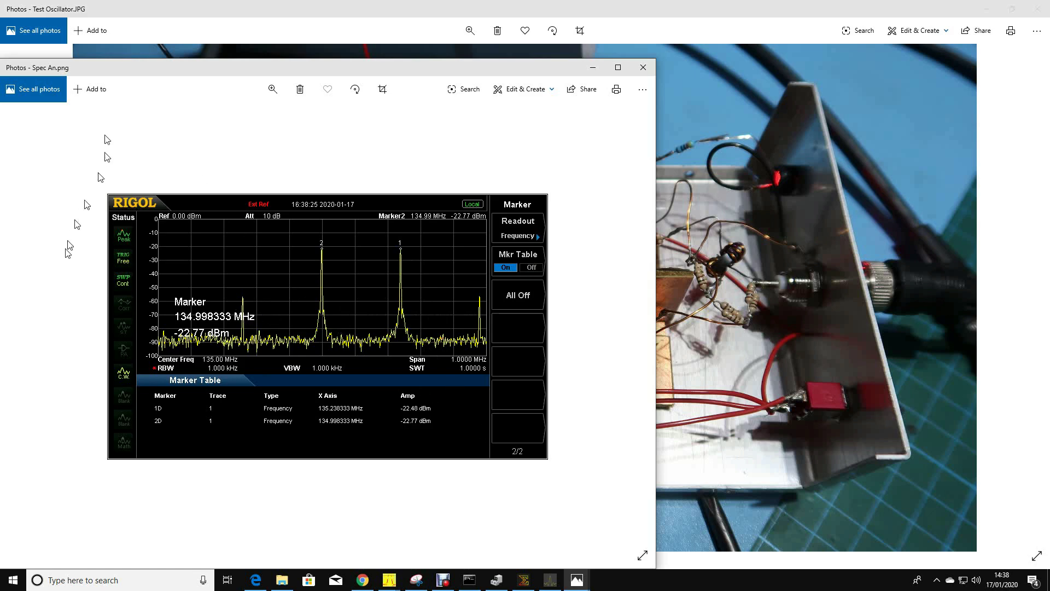
pyautogui.click(32, 332)
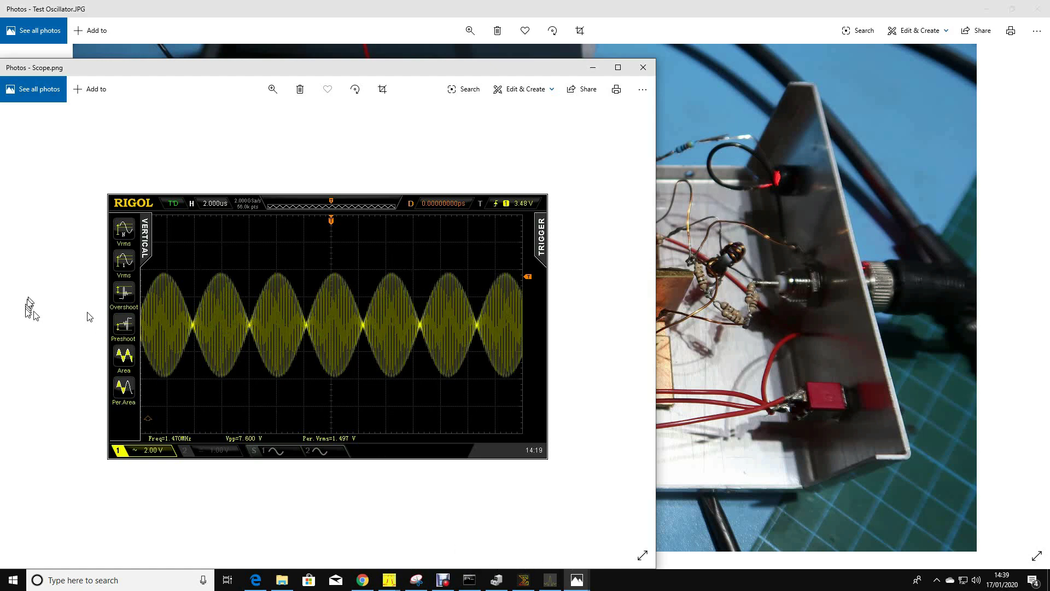
pyautogui.click(630, 328)
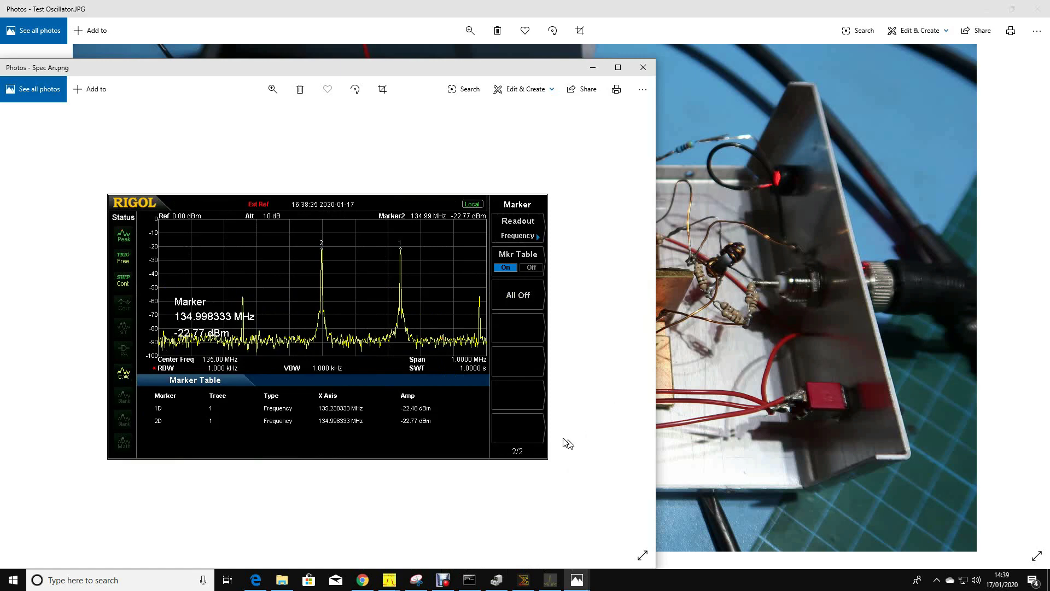
# Bring up WinNWT4's 135 MHz sweep graph, shift it slightly left, then switch to RSP Spectrum Analyser.
pyautogui.moveTo(389, 579)
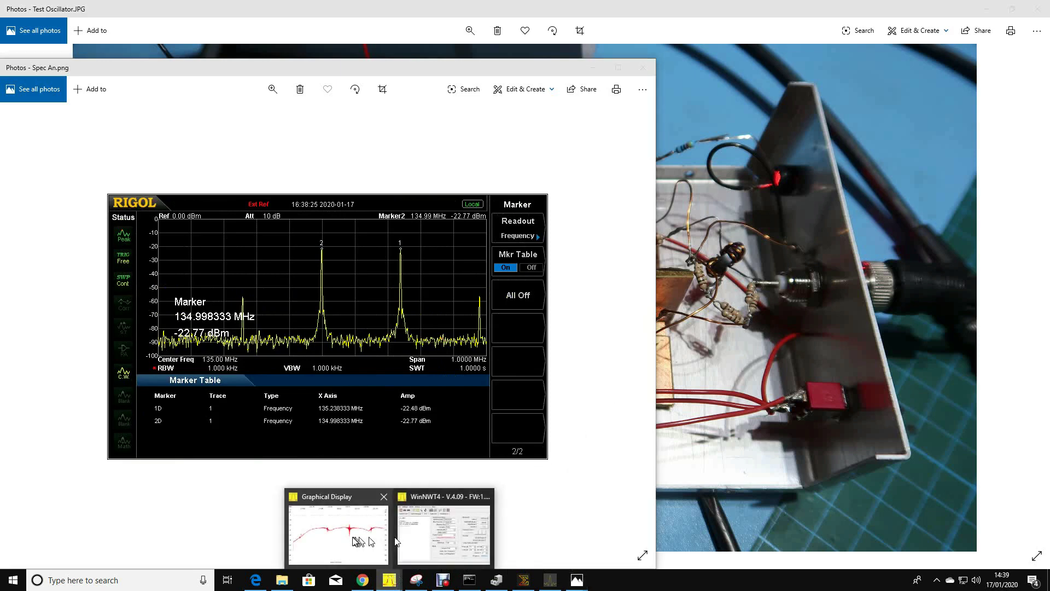
pyautogui.moveTo(350, 539)
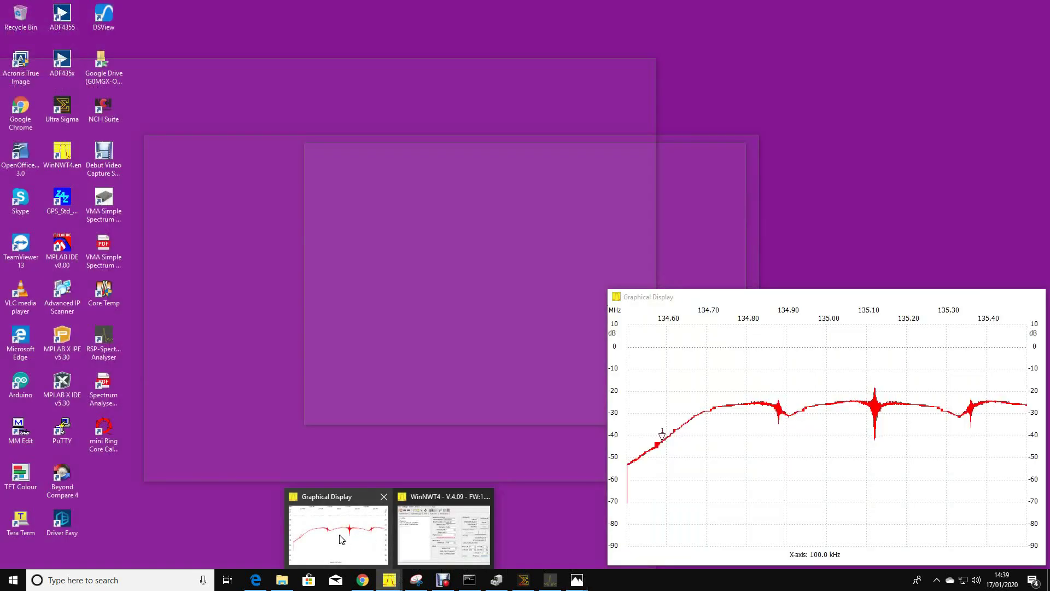
pyautogui.click(340, 539)
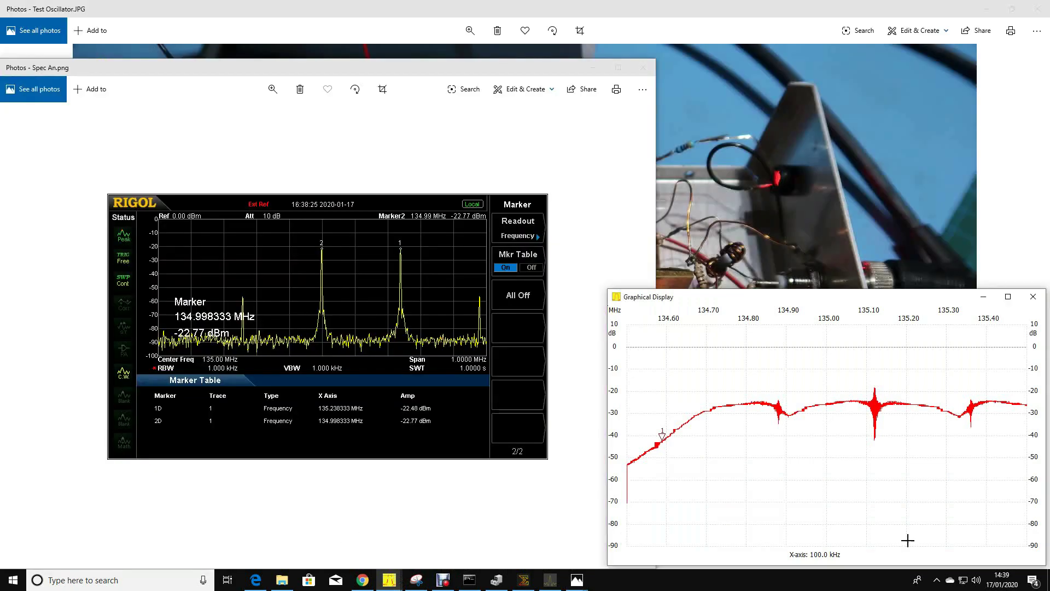
pyautogui.moveTo(908, 540)
pyautogui.moveTo(825, 305)
pyautogui.mouseDown()
pyautogui.moveTo(804, 304)
pyautogui.moveTo(816, 305)
pyautogui.mouseUp()
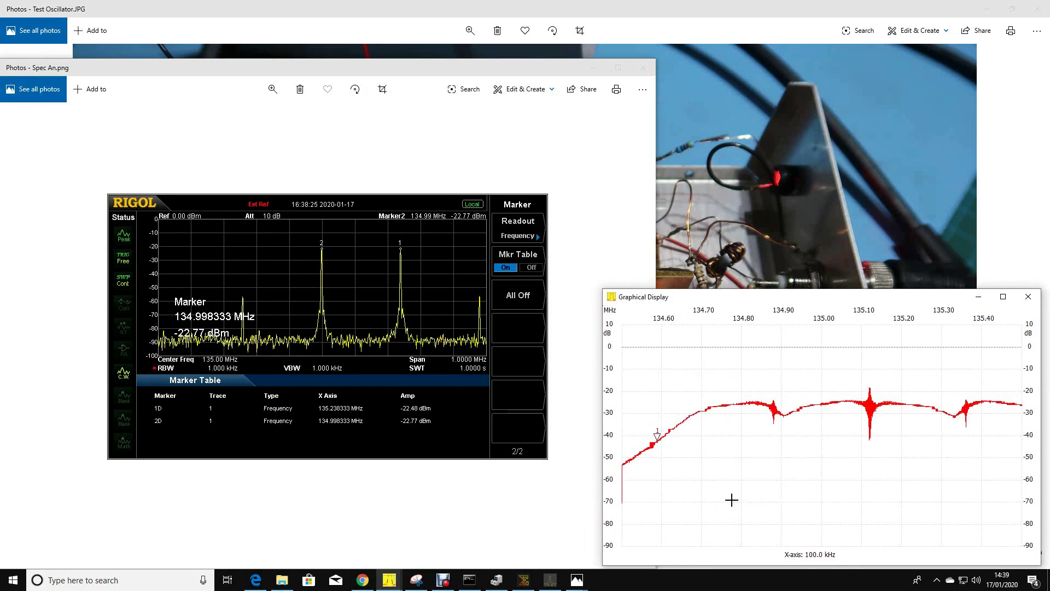
pyautogui.moveTo(731, 500)
pyautogui.click(551, 580)
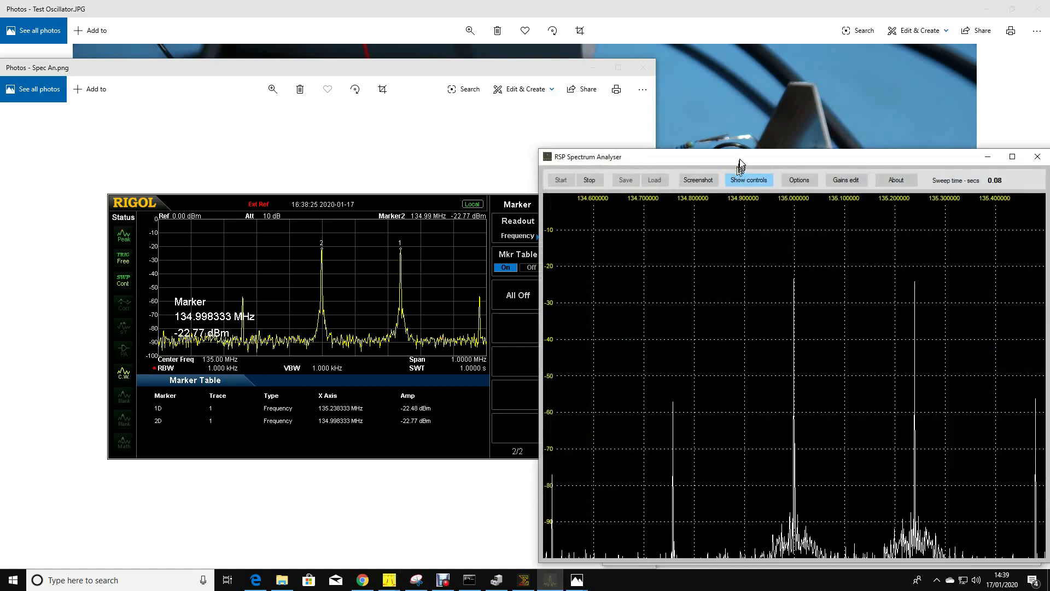
# Nudge the RSP Spectrum Analyser window up and to the left.
pyautogui.moveTo(739, 156); pyautogui.dragTo(732, 148)
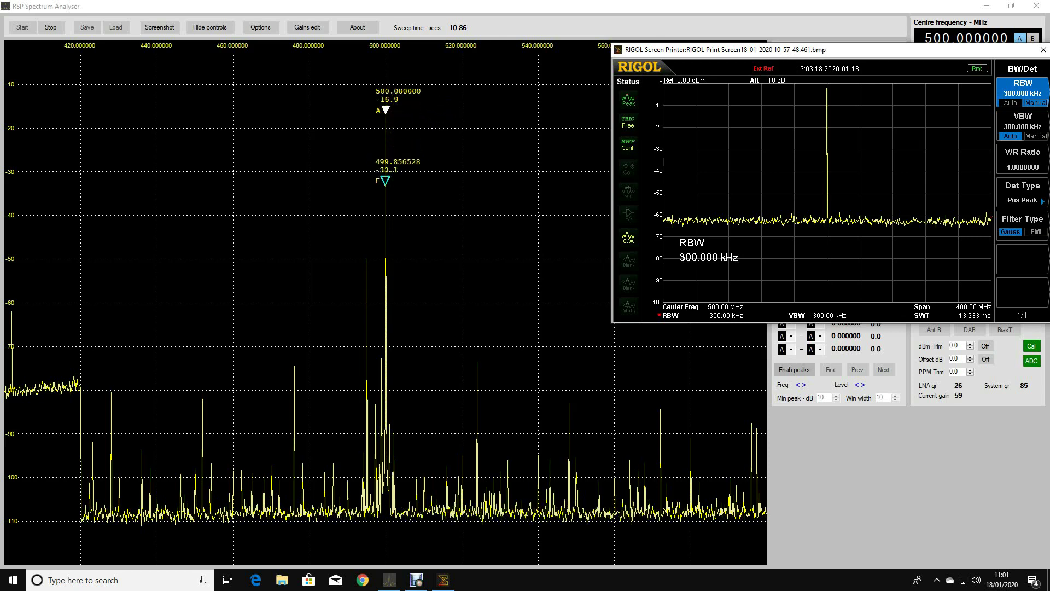
# Bring the analyser over the RIGOL capture and rest marker A on the 500 MHz peak.
pyautogui.click(446, 204)
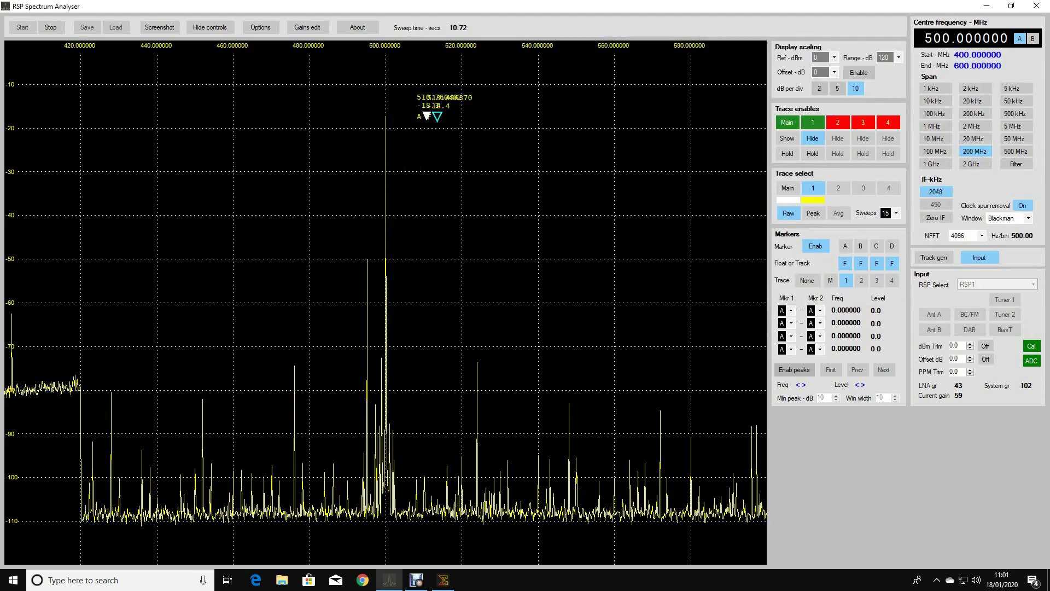
pyautogui.click(583, 229)
pyautogui.click(660, 294)
pyautogui.click(526, 300)
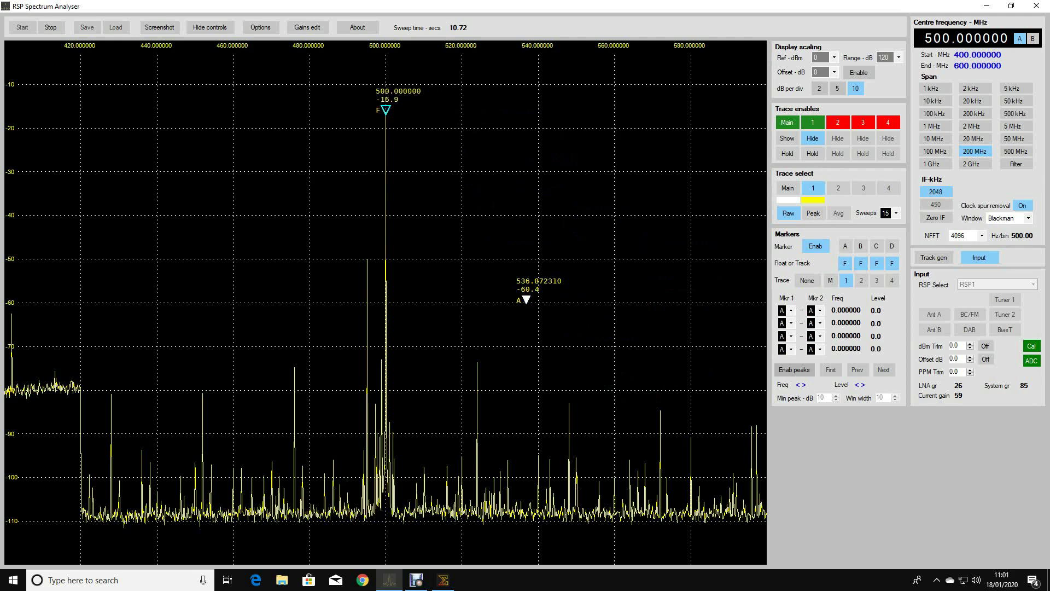
pyautogui.click(385, 110)
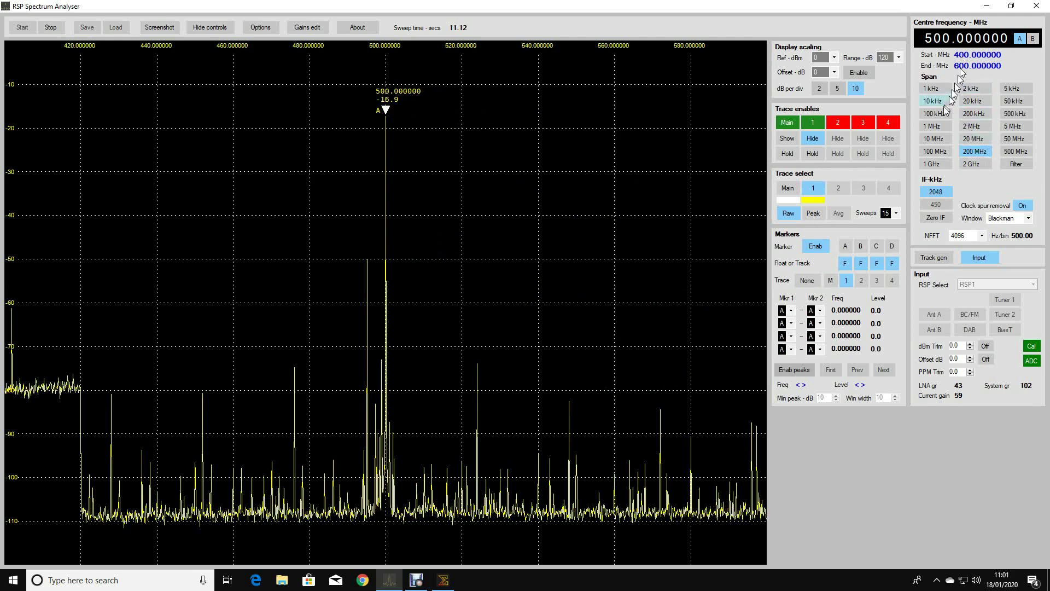
# Narrow the span to 2 MHz (499–501 MHz) and pin marker A at the 500 MHz peak.
pyautogui.click(973, 127)
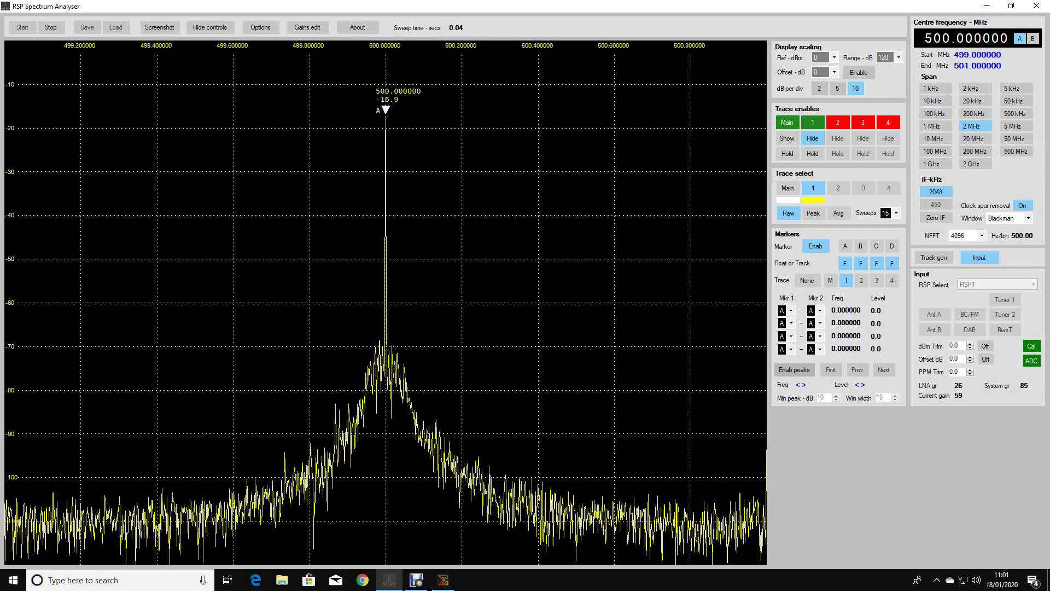
pyautogui.click(426, 167)
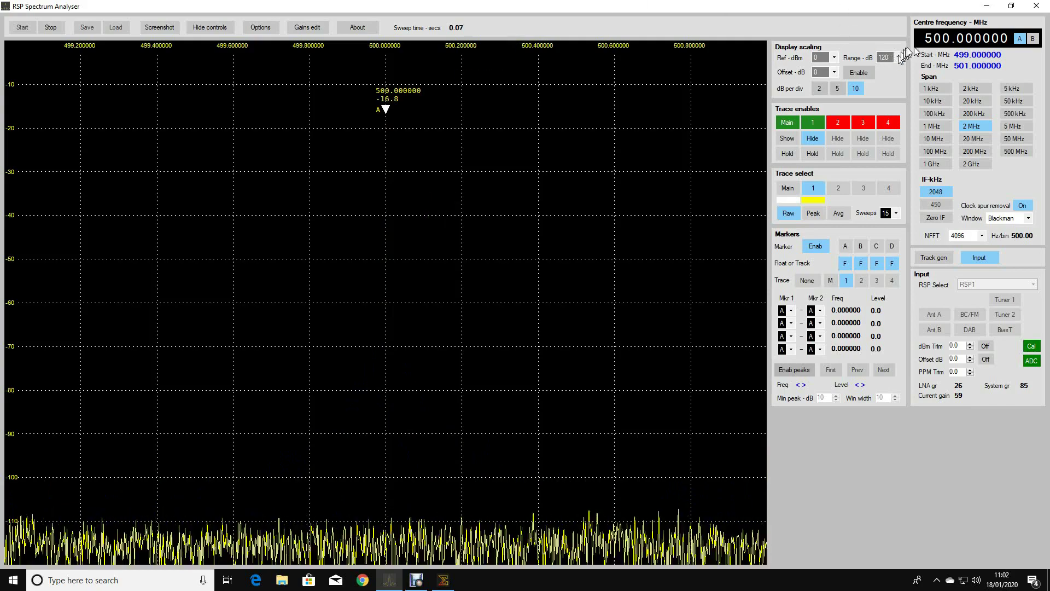
# Pin marker A on the 1000 MHz peak, then widen the span to 200 MHz around 1900 MHz.
pyautogui.scroll(5, 930, 38)
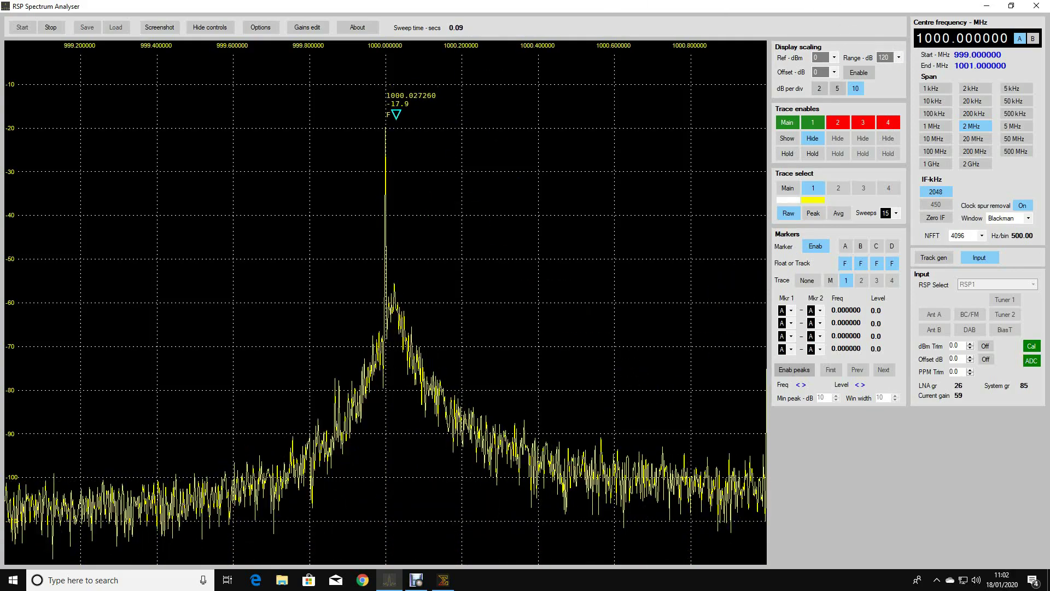
pyautogui.click(386, 121)
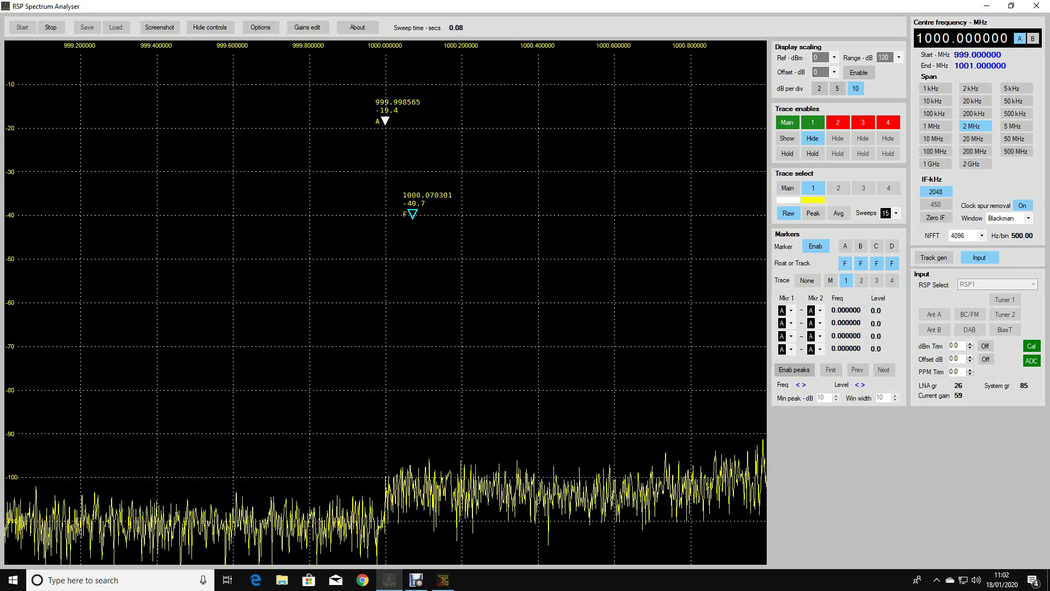
pyautogui.scroll(3, 929, 43)
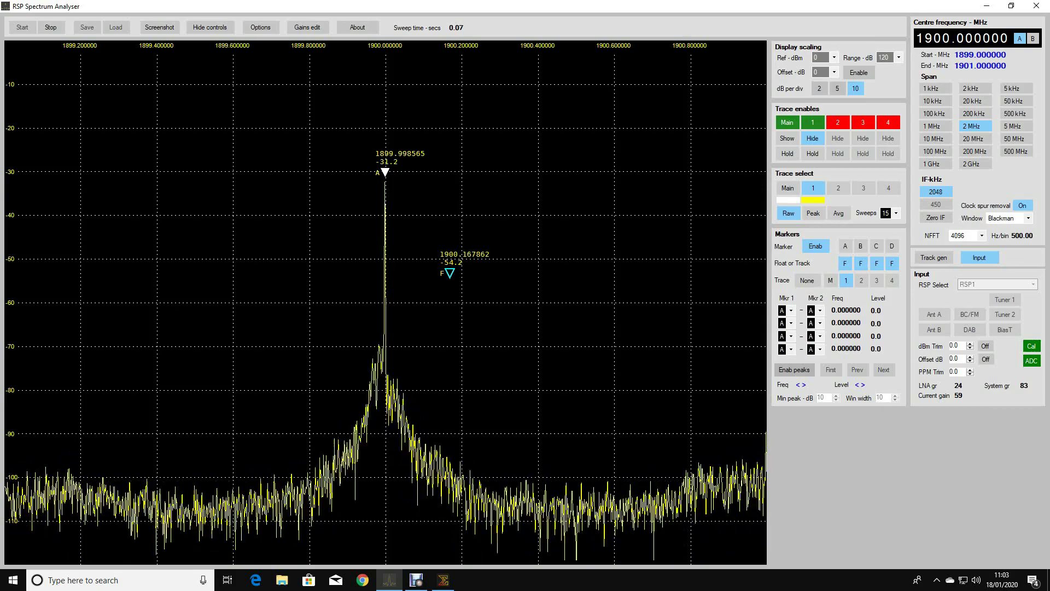
pyautogui.click(975, 151)
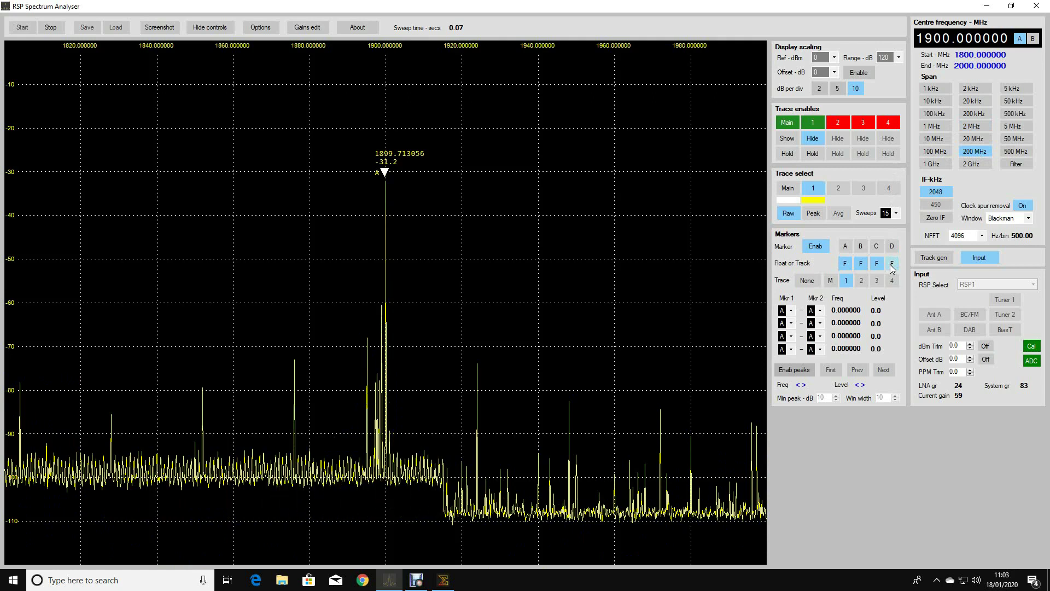
# Float the fourth marker, return to the tracking generator settings and pick a Comms port.
pyautogui.click(893, 264)
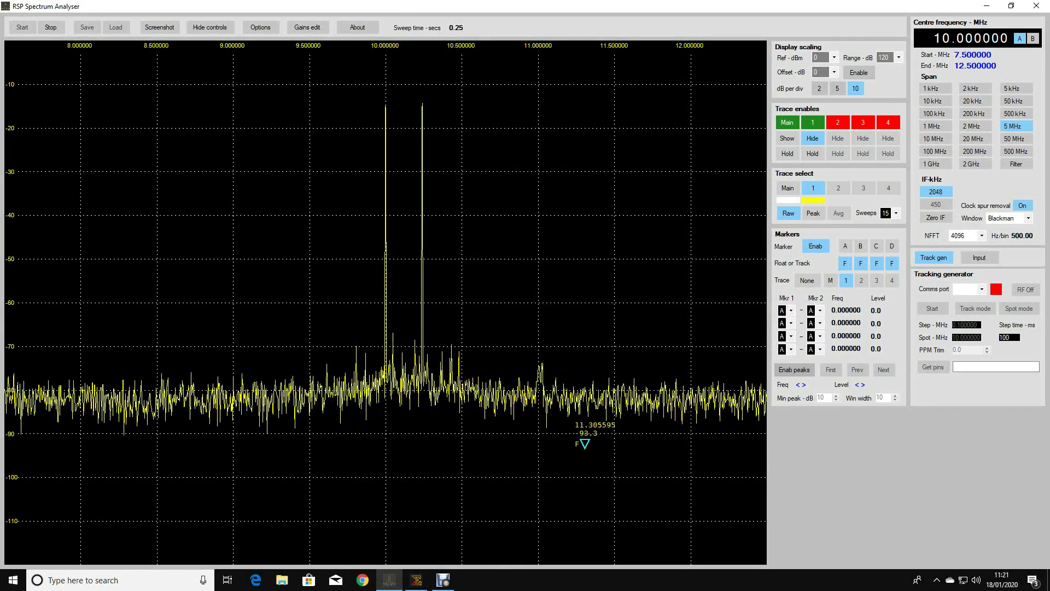
pyautogui.click(981, 258)
pyautogui.click(932, 263)
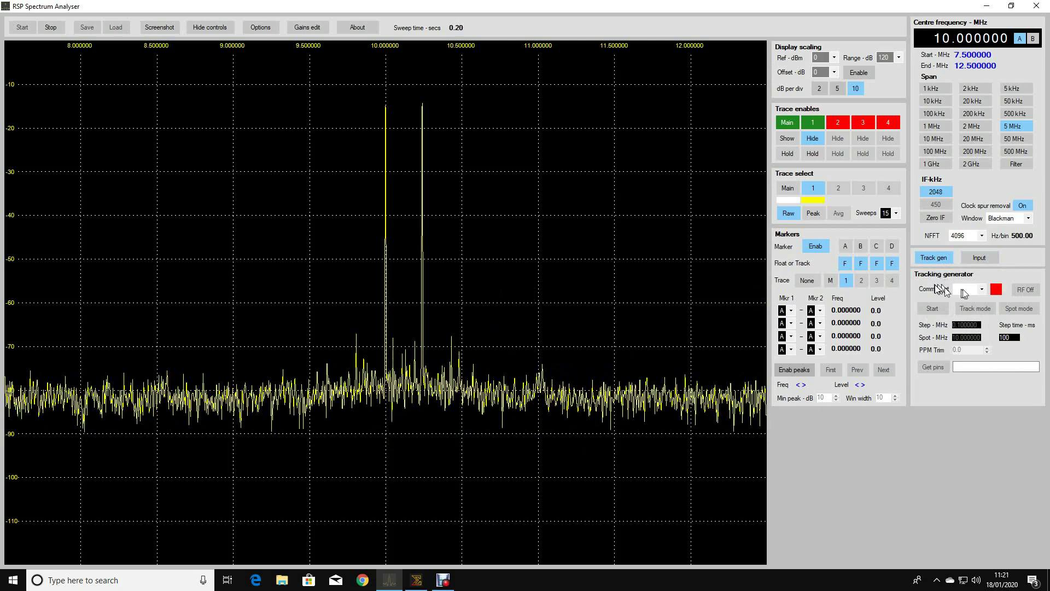
pyautogui.click(982, 289)
pyautogui.click(965, 299)
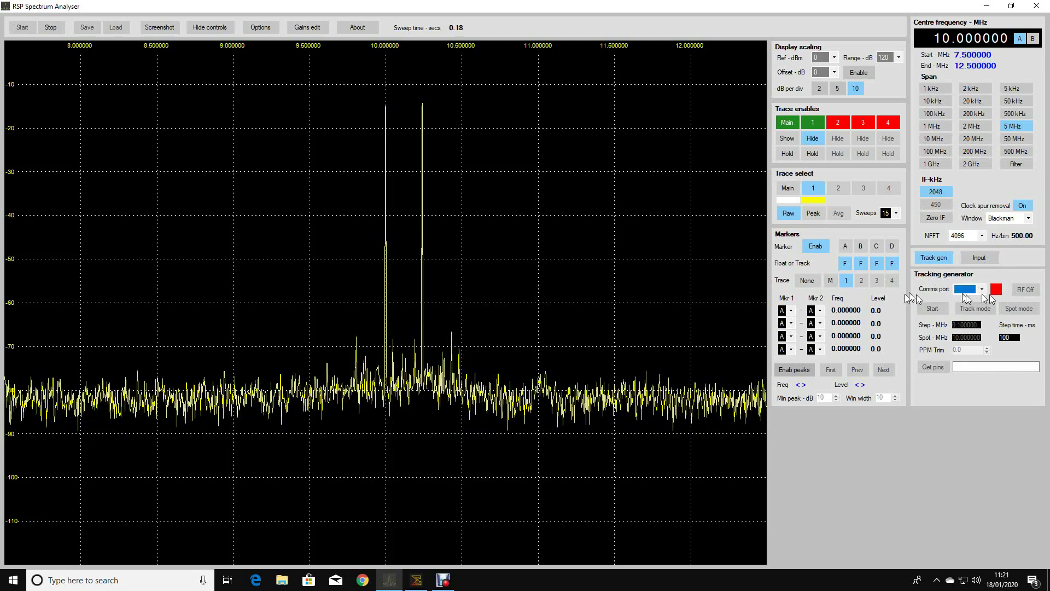
# Check Options, which report the tracking generator not connected, then bring up File Explorer.
pyautogui.click(259, 28)
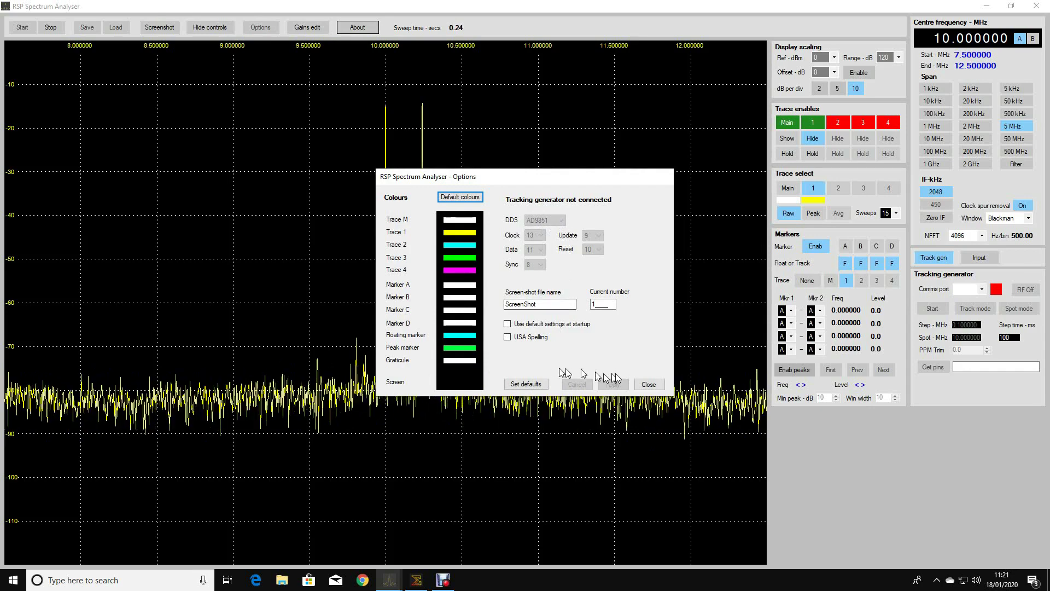
pyautogui.click(648, 385)
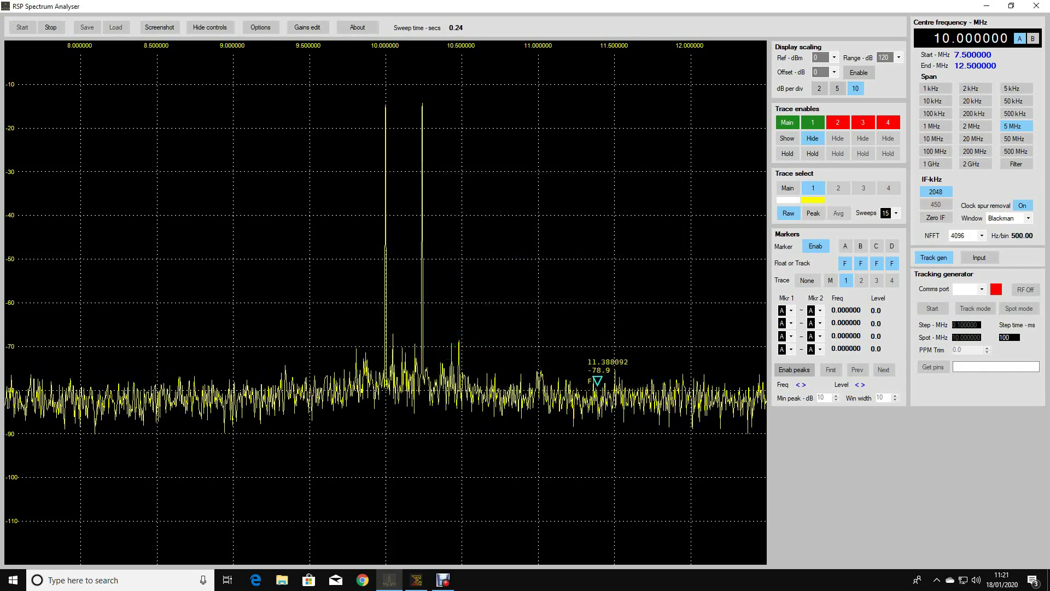
pyautogui.click(283, 581)
# Browse C: > Program Files (x86) > Andrew Developments > RSP-Spectrum Analyser > ArduinoFirmware and select Trackgen_Nano.hex.
pyautogui.click(208, 390)
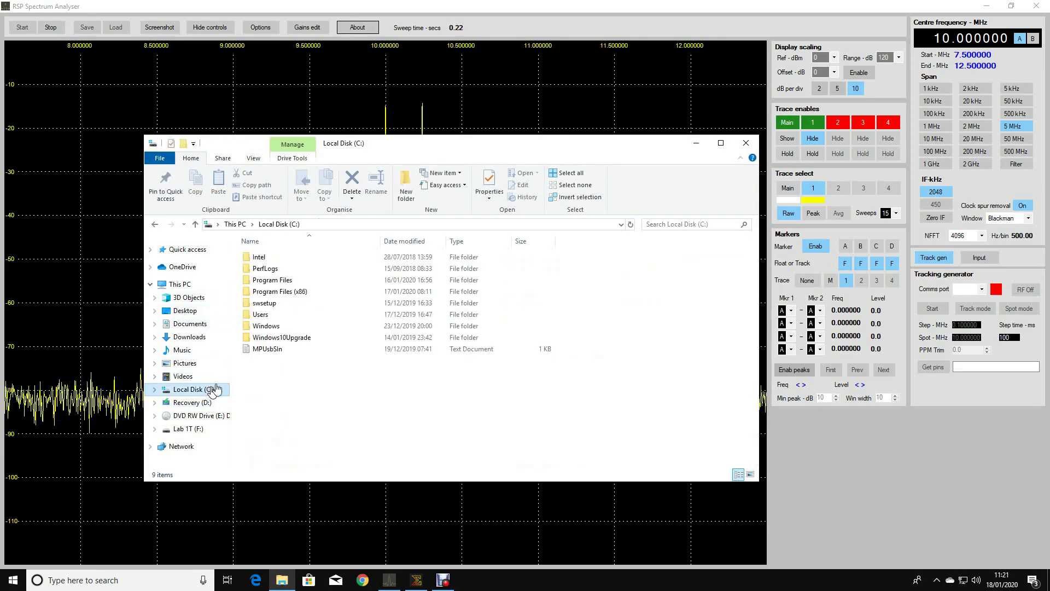
pyautogui.click(309, 293)
pyautogui.doubleClick(310, 292)
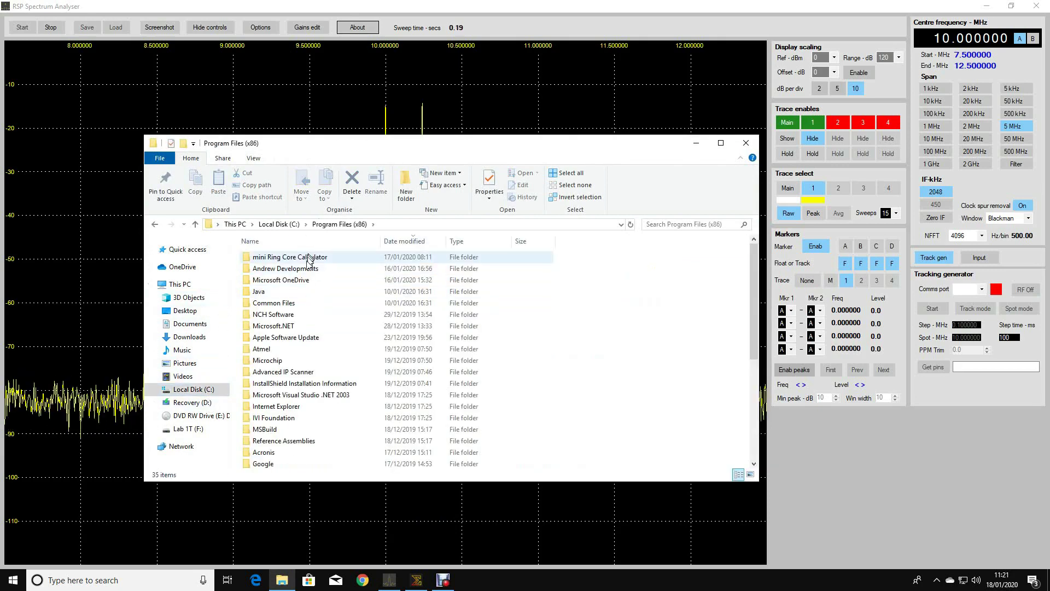
pyautogui.click(309, 269)
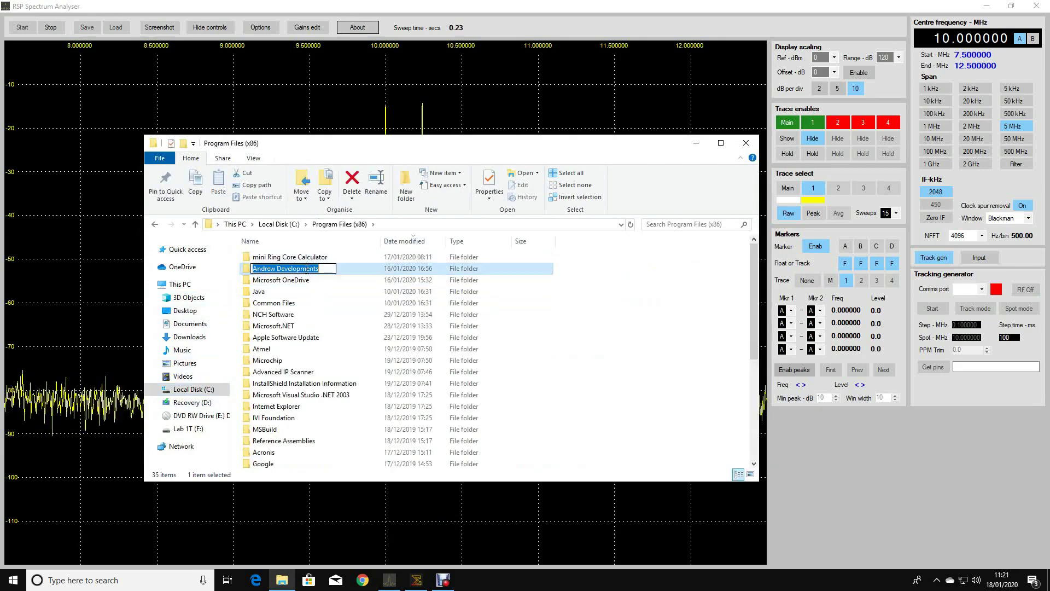
pyautogui.doubleClick(310, 269)
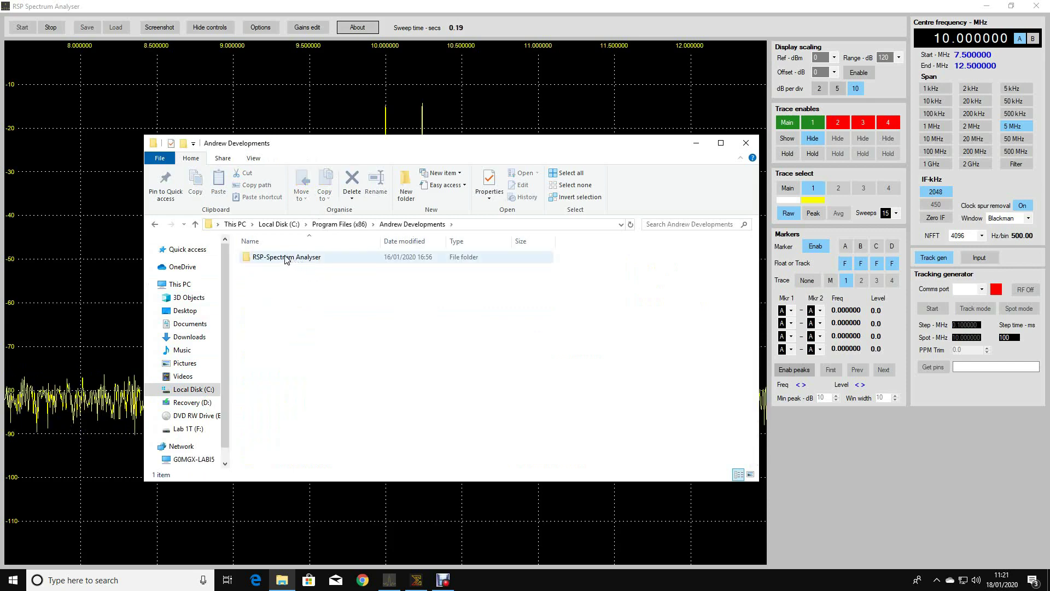
pyautogui.doubleClick(286, 257)
pyautogui.click(249, 258)
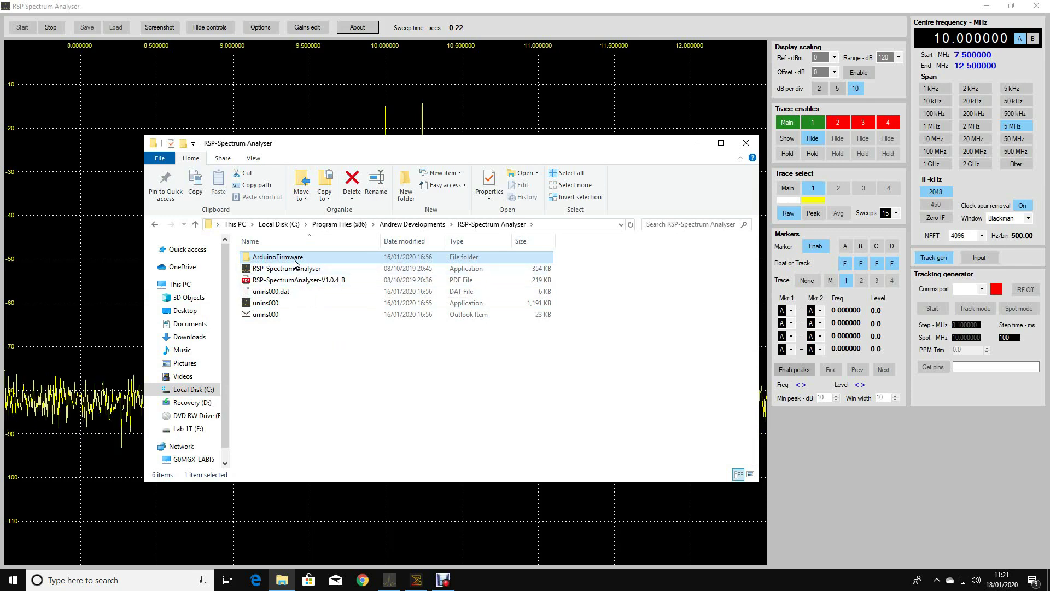
pyautogui.doubleClick(293, 258)
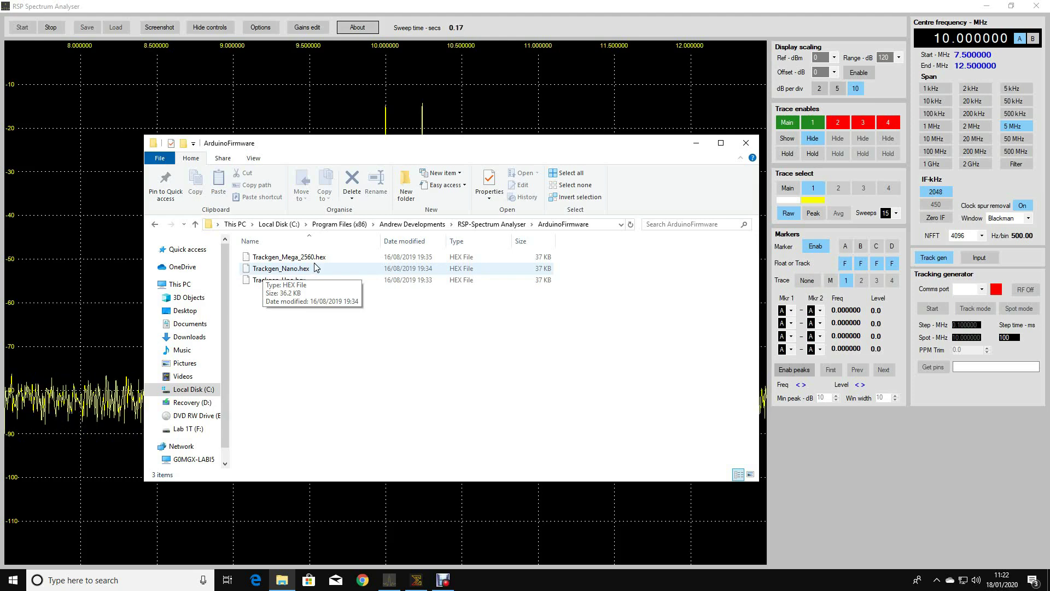
pyautogui.click(316, 268)
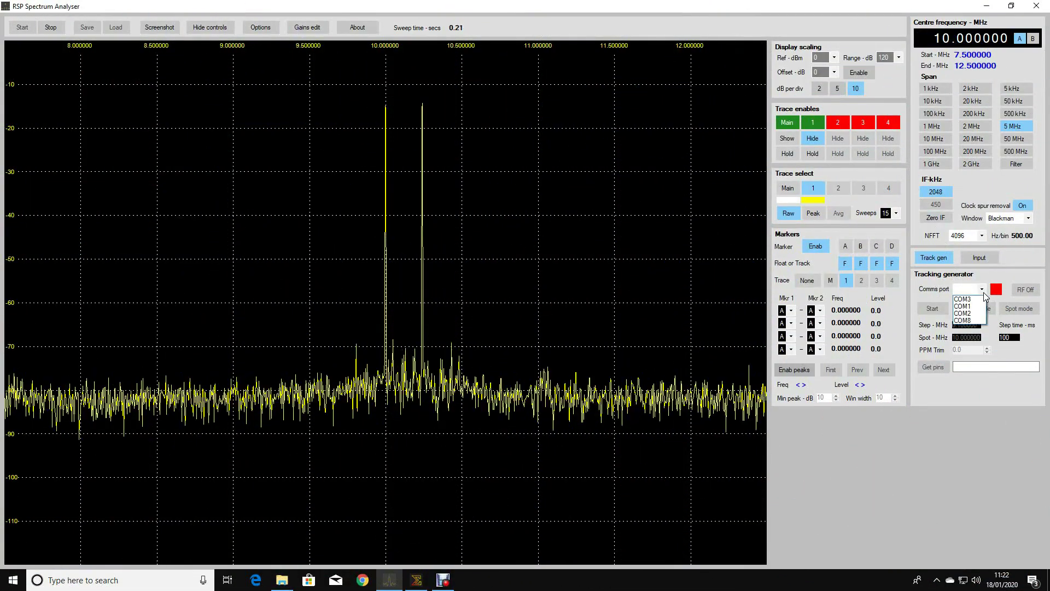
# Connect the Nano tracking generator on COM8 and switch its RF output on.
pyautogui.click(980, 289)
pyautogui.click(966, 320)
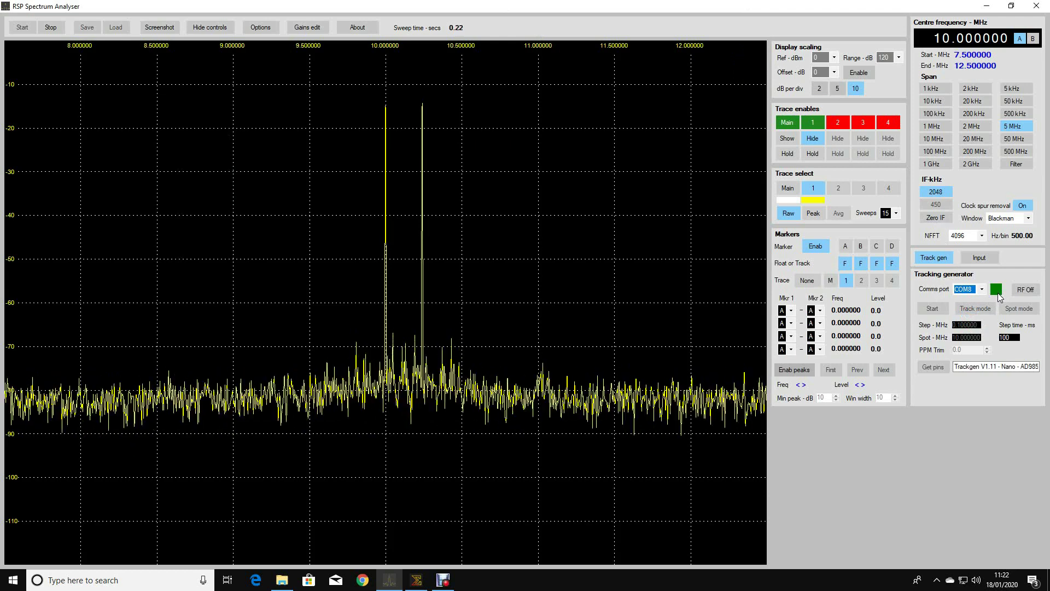
pyautogui.click(1026, 290)
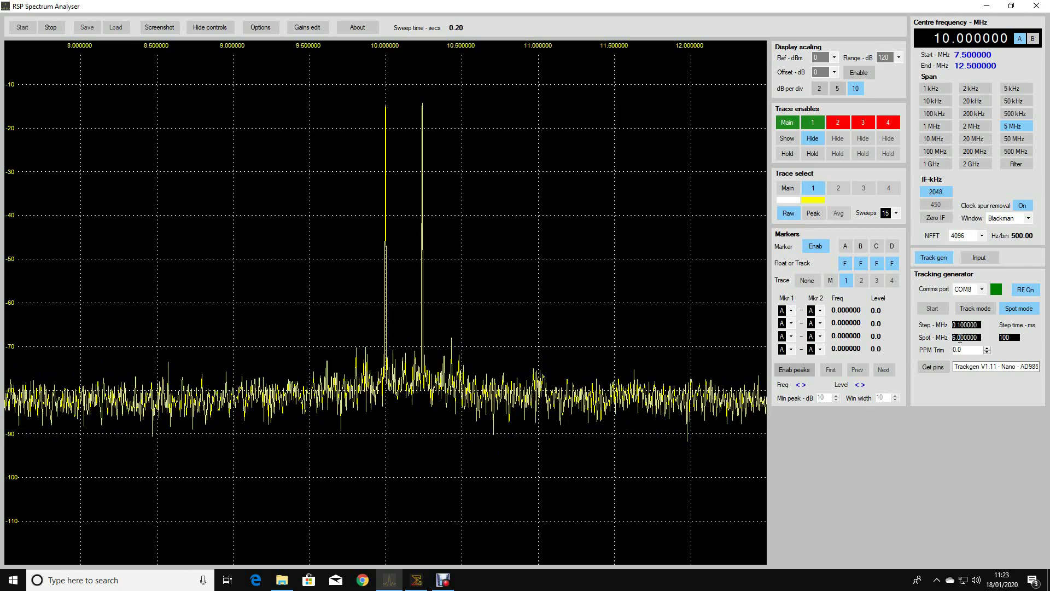
# Switch the tracking generator to Track mode so it begins sweeping.
pyautogui.click(978, 309)
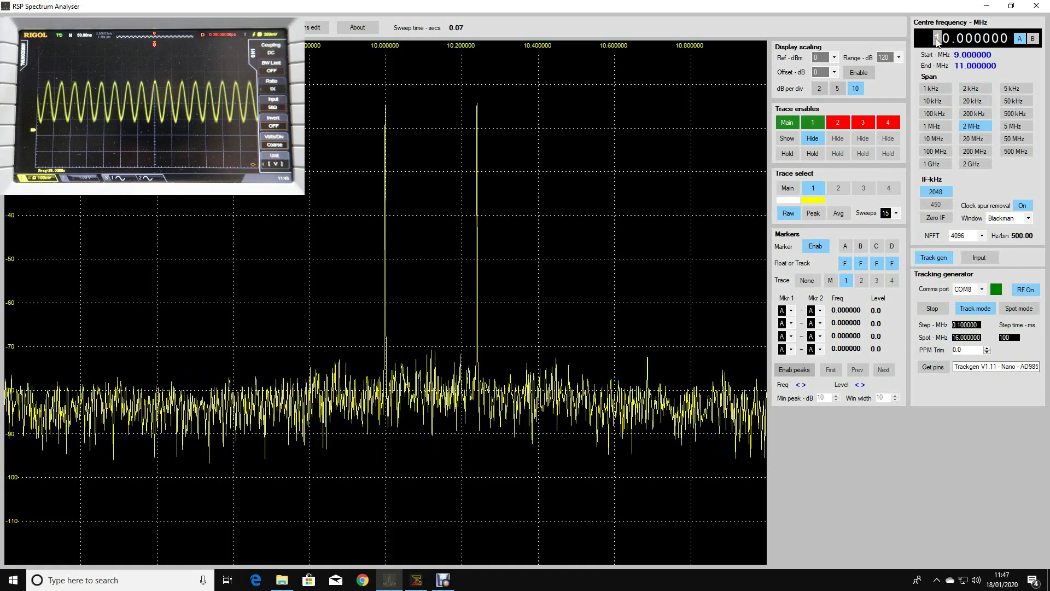
# Sweep 5–55 MHz with a 30 MHz centre and 50 MHz span, adding a float marker.
pyautogui.scroll(2, 938, 41)
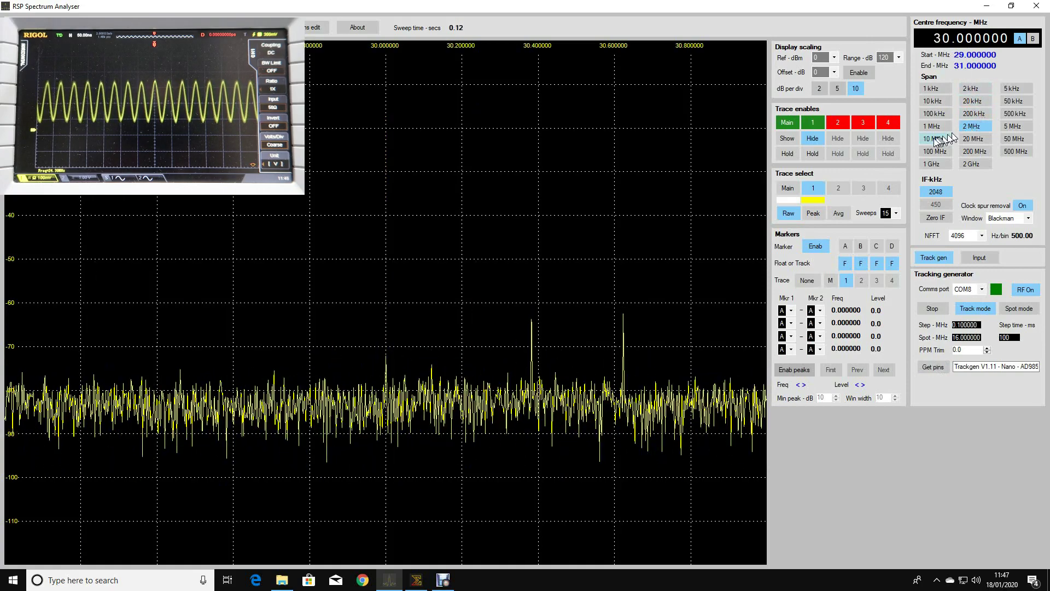
pyautogui.click(1018, 139)
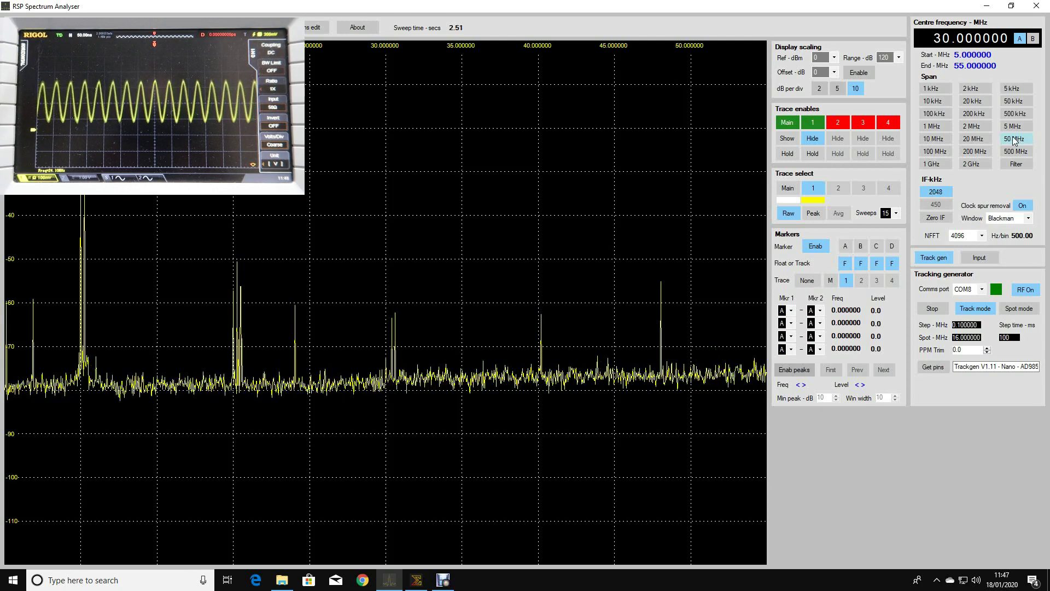
pyautogui.click(542, 455)
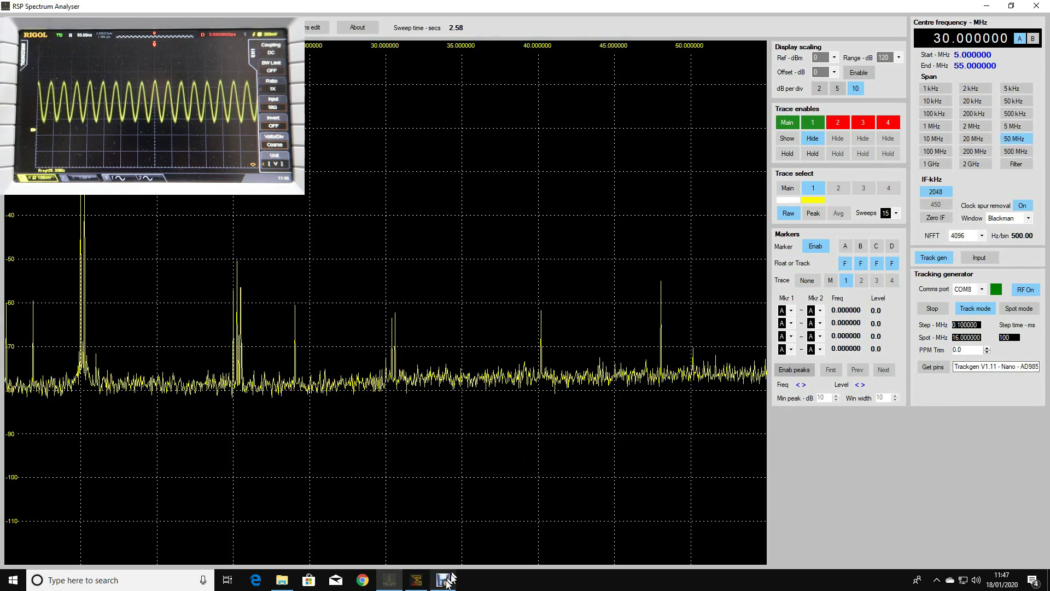
# Show the saved RIGOL capture of the filter roll-off across a 60 MHz span.
pyautogui.click(415, 580)
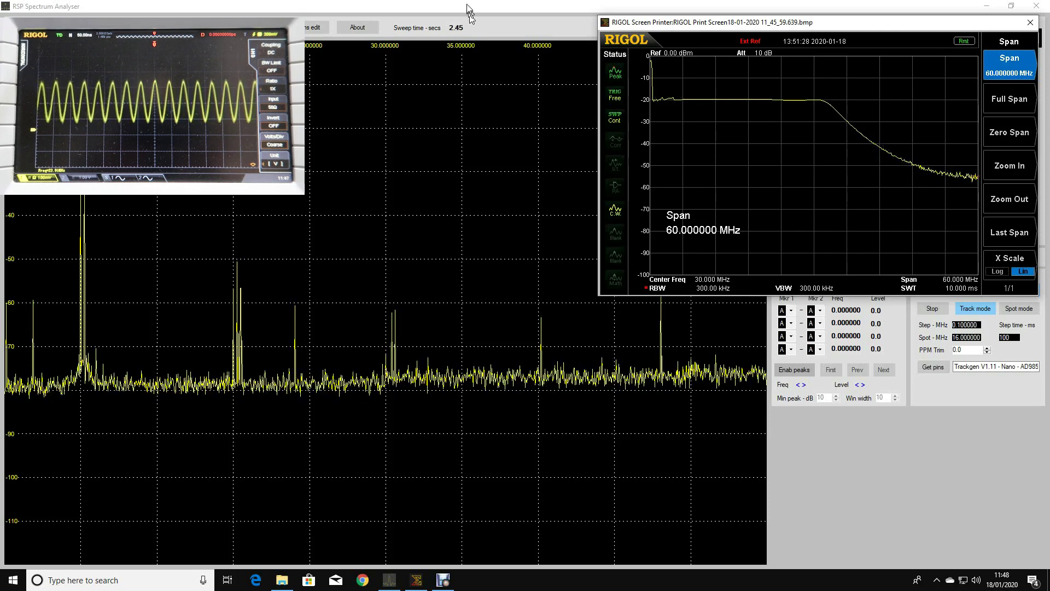
# Return to the analyser and move the float marker to about 31.9 MHz.
pyautogui.click(389, 580)
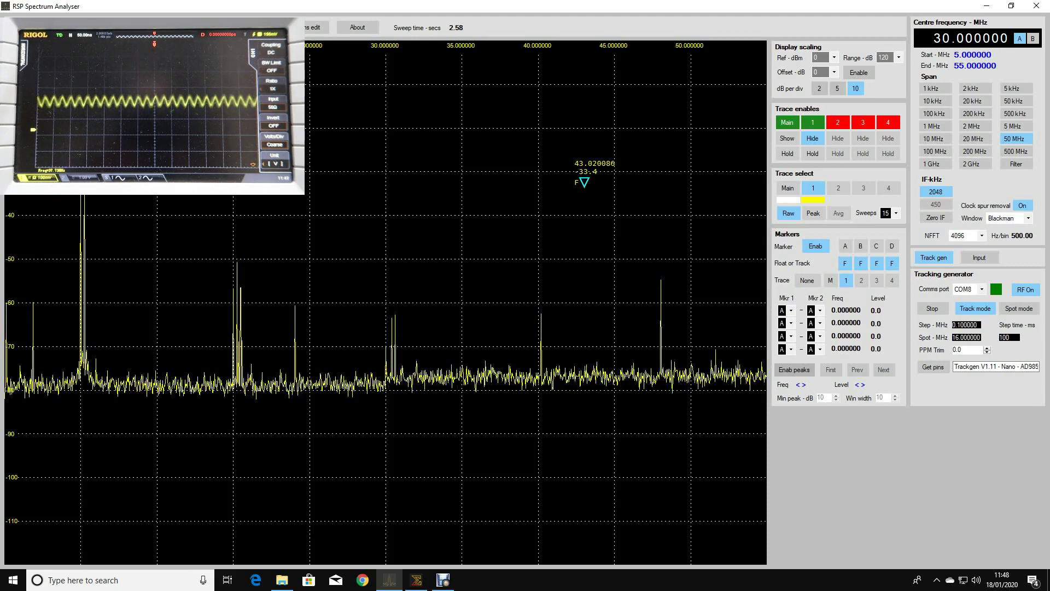
pyautogui.click(415, 454)
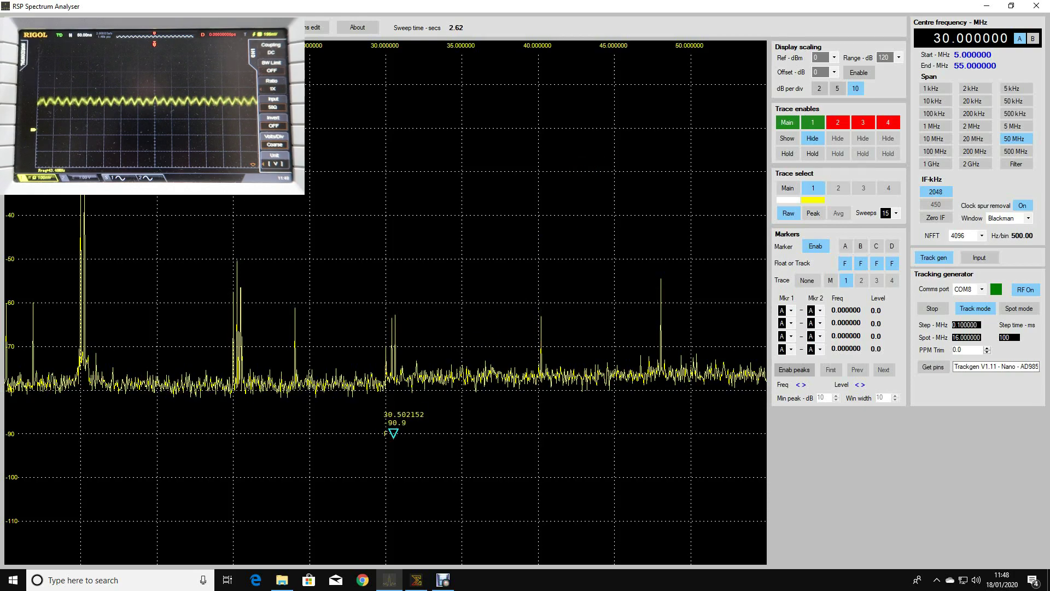